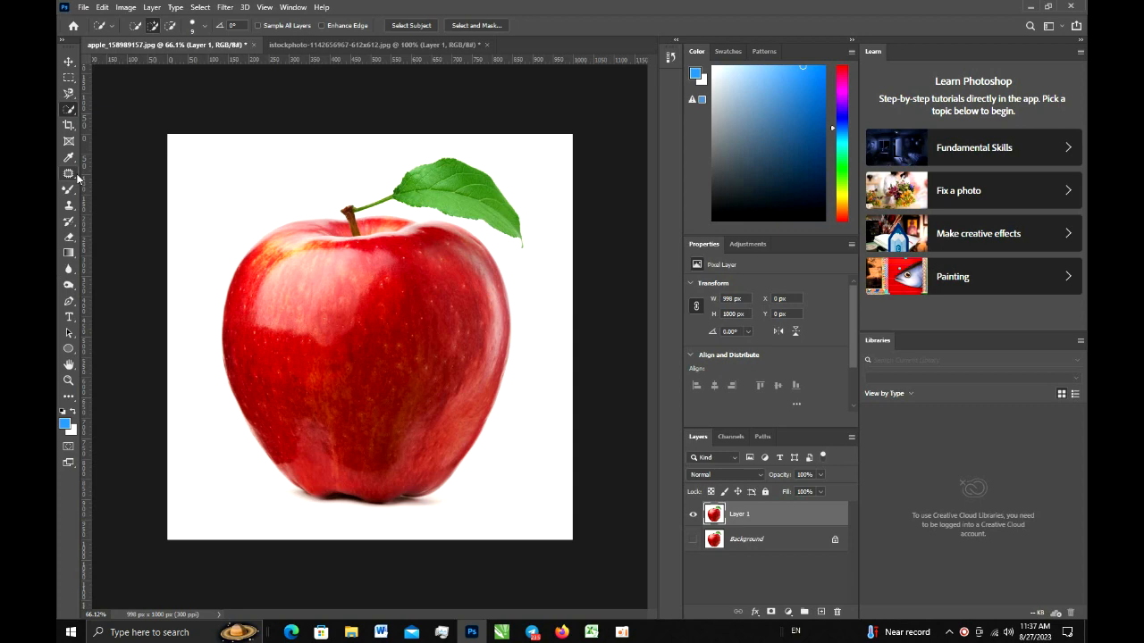
- Select the red apple with its leaf automatically using the Object Selection Tool's Select Subject command
right_click(75, 117)
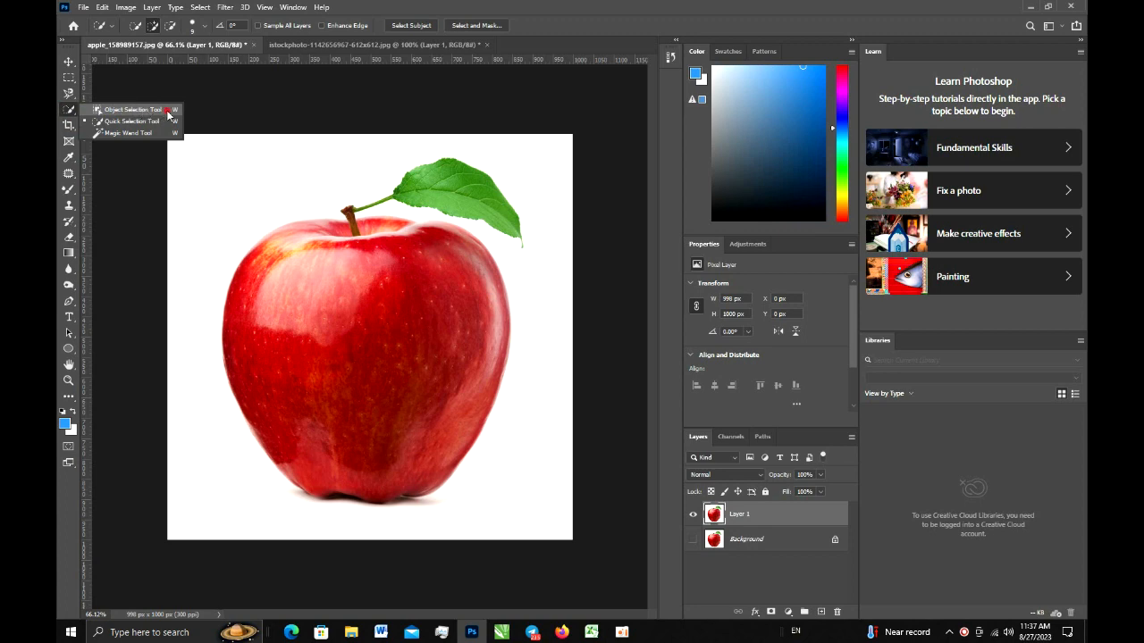
left_click(167, 110)
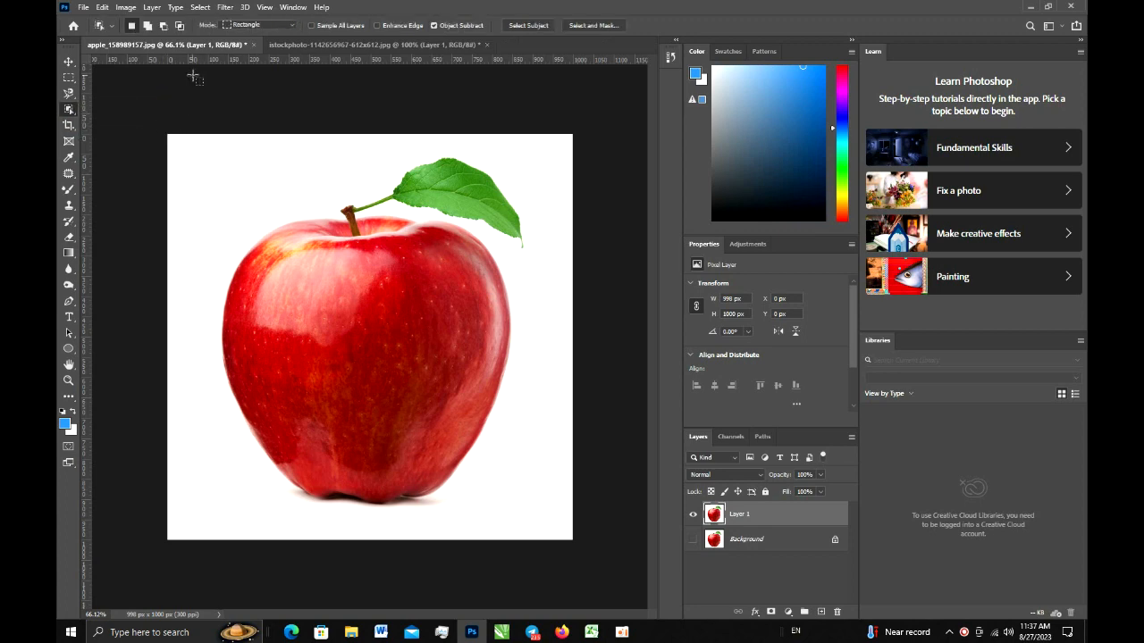
left_click(291, 25)
left_click(293, 28)
left_click(521, 28)
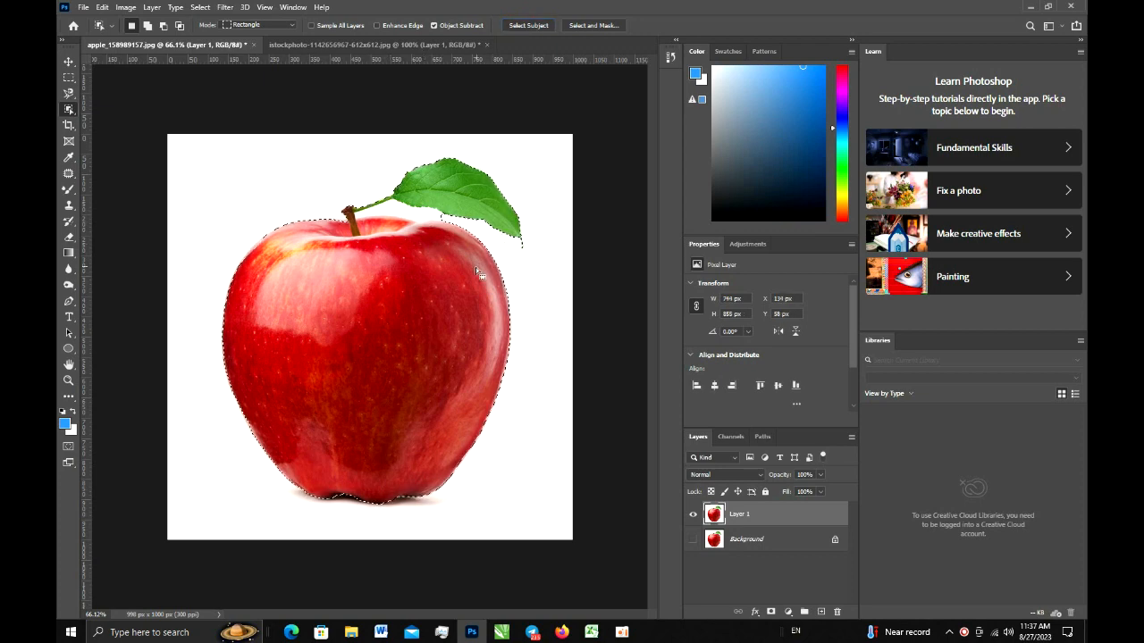
- Subtract the white gap between the leaf and the apple's upper edge from the selection with the Quick Selection Tool
key("alt")
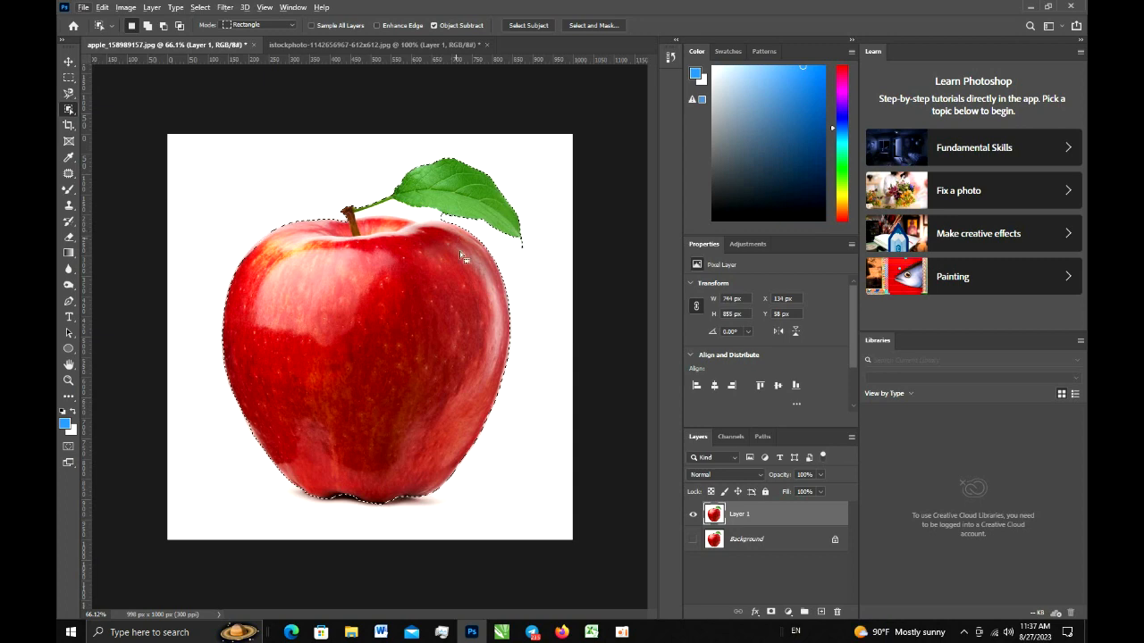
scroll(459, 251, "up", 3)
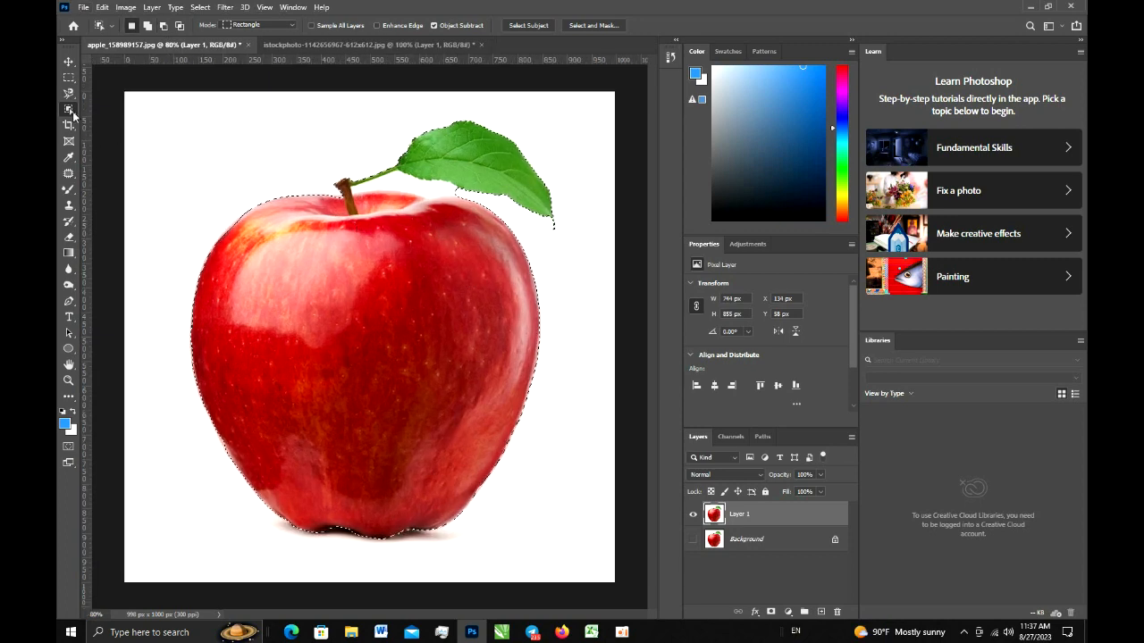
right_click(74, 114)
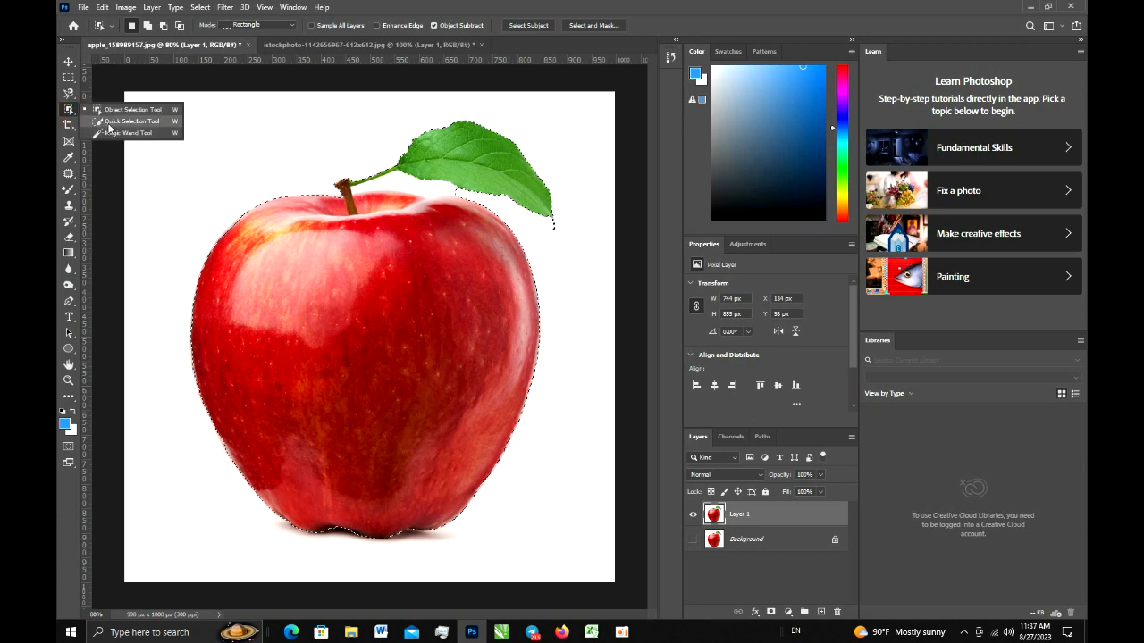
left_click(109, 121)
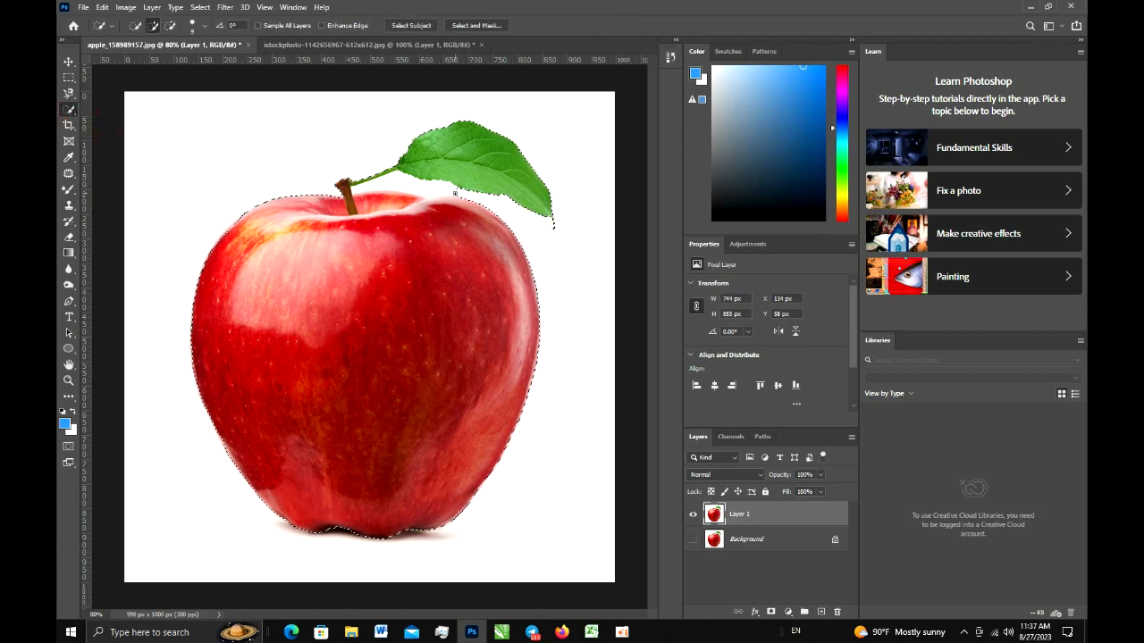
key("alt")
scroll(429, 281, "down", 2)
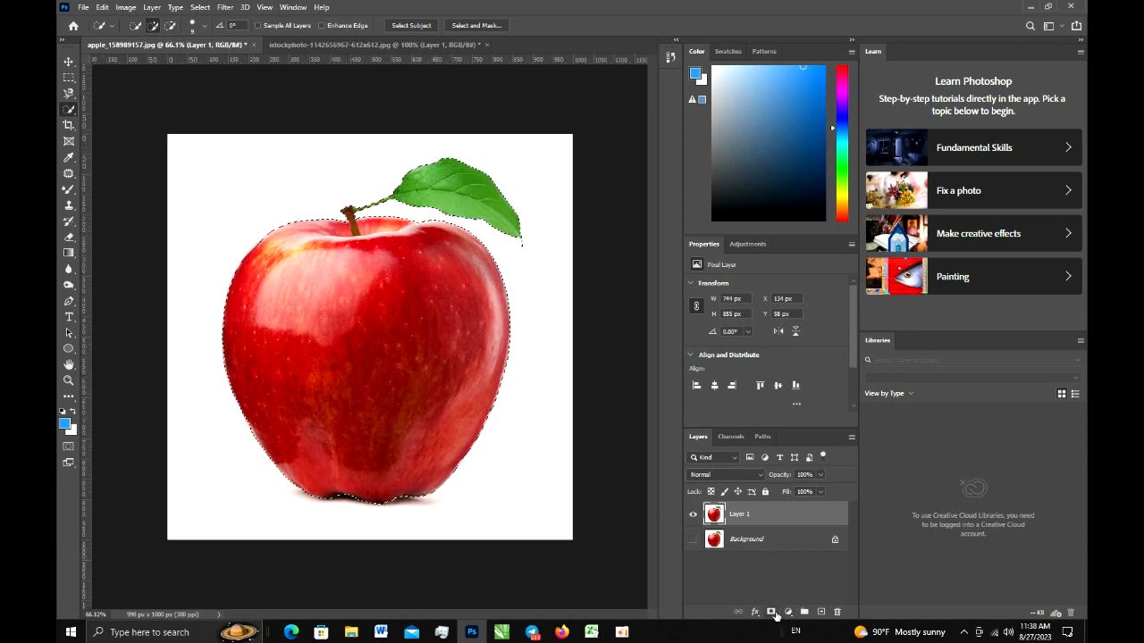
- Add a layer mask to Layer 1 from the apple selection and check the cutout with the Background layer shown and hidden
left_click(772, 612)
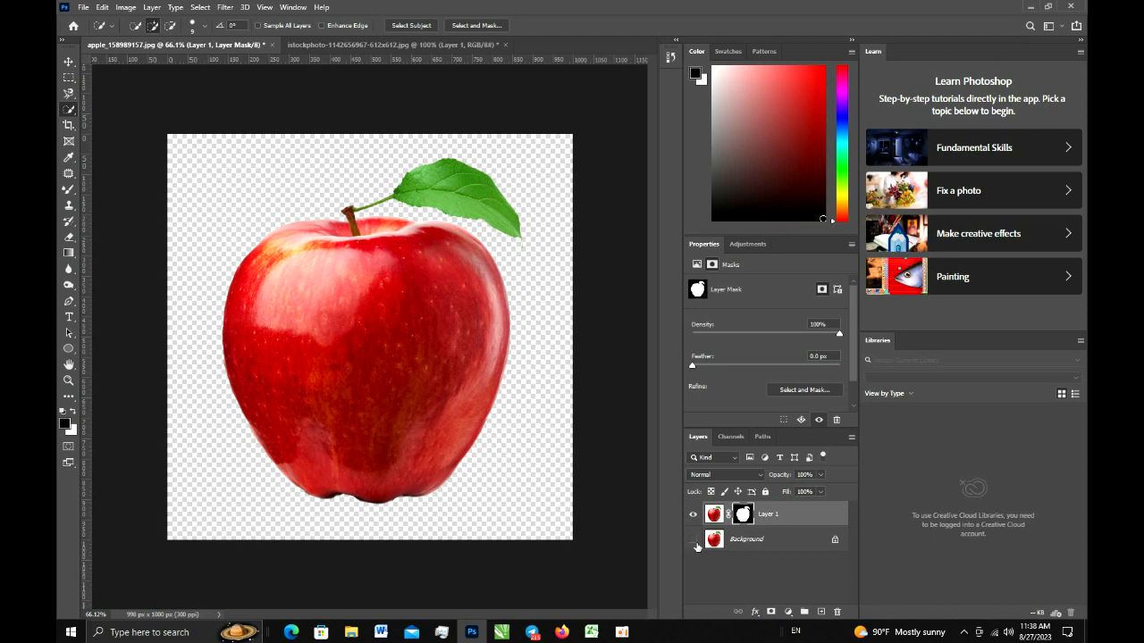
left_click(692, 541)
left_click(693, 541)
- In the istockphoto green-apple image, set the Object Selection Tool to Lasso mode and run Select Subject
left_click(338, 45)
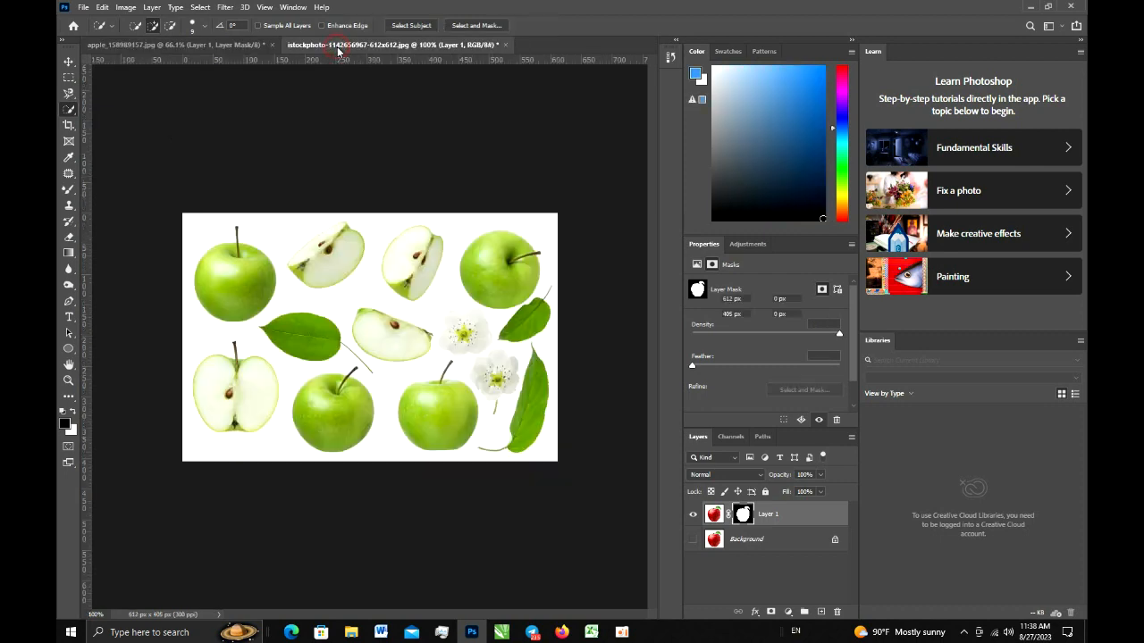
right_click(74, 112)
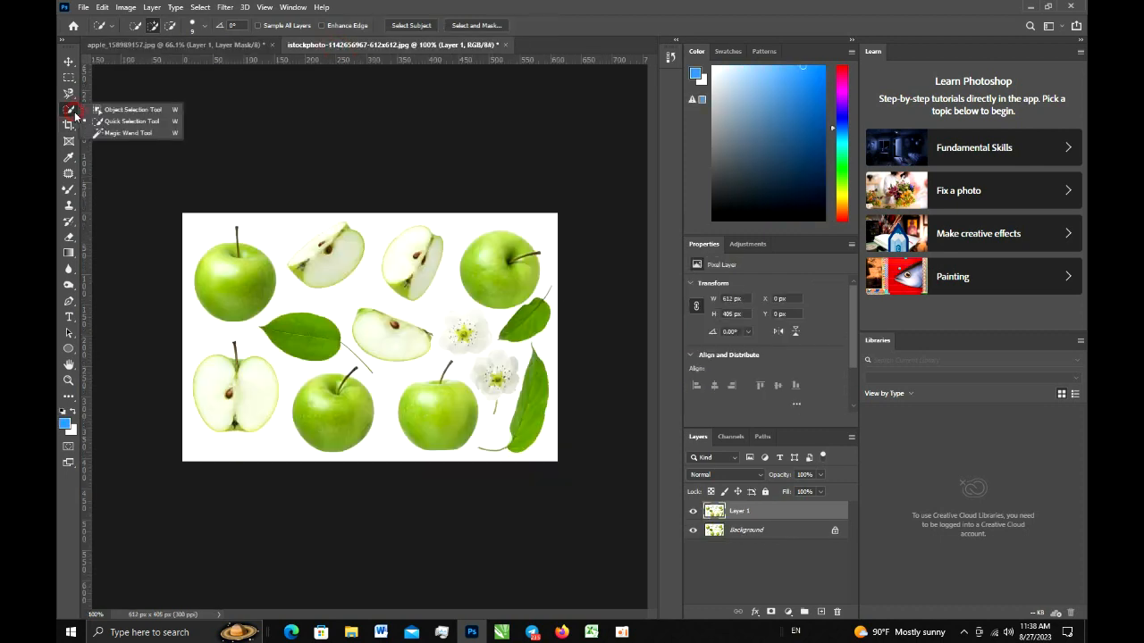
left_click(129, 109)
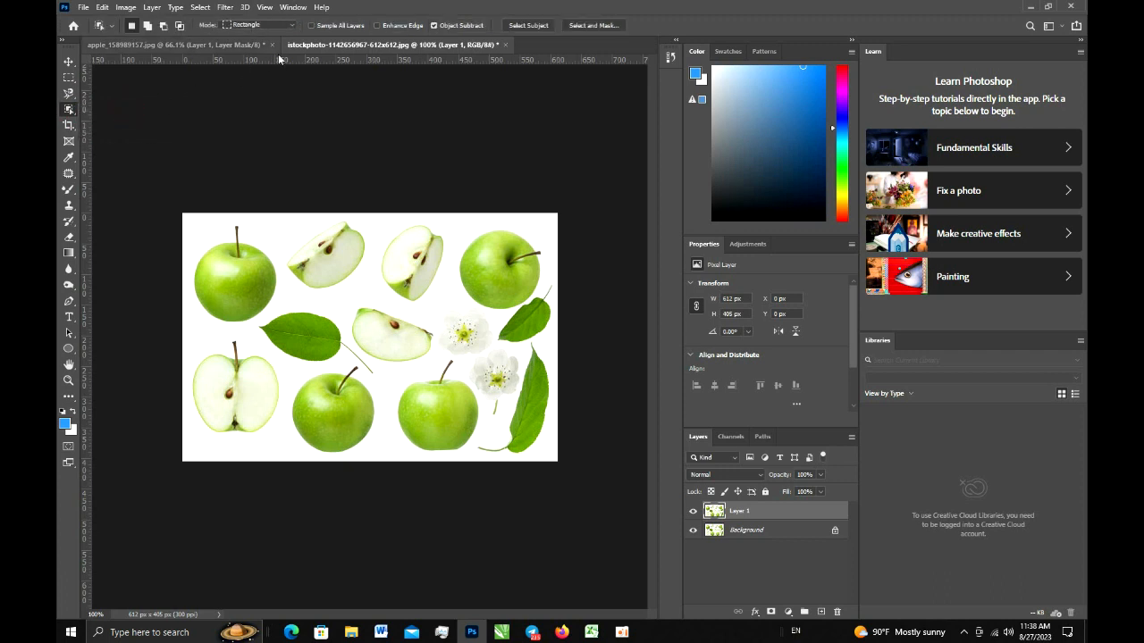
left_click(290, 27)
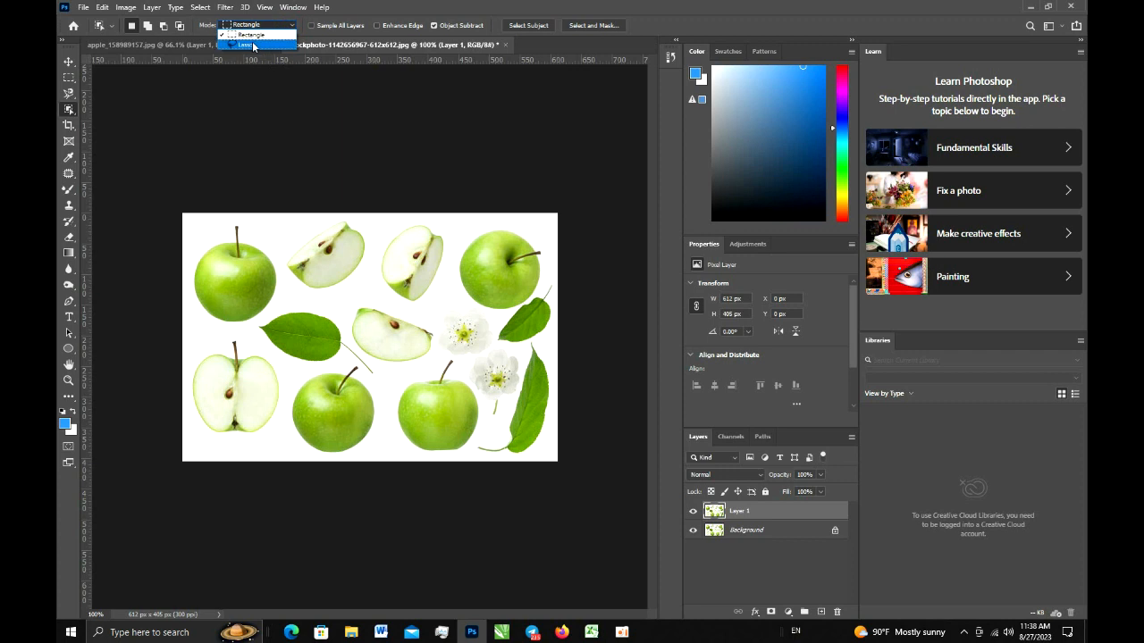
left_click(257, 45)
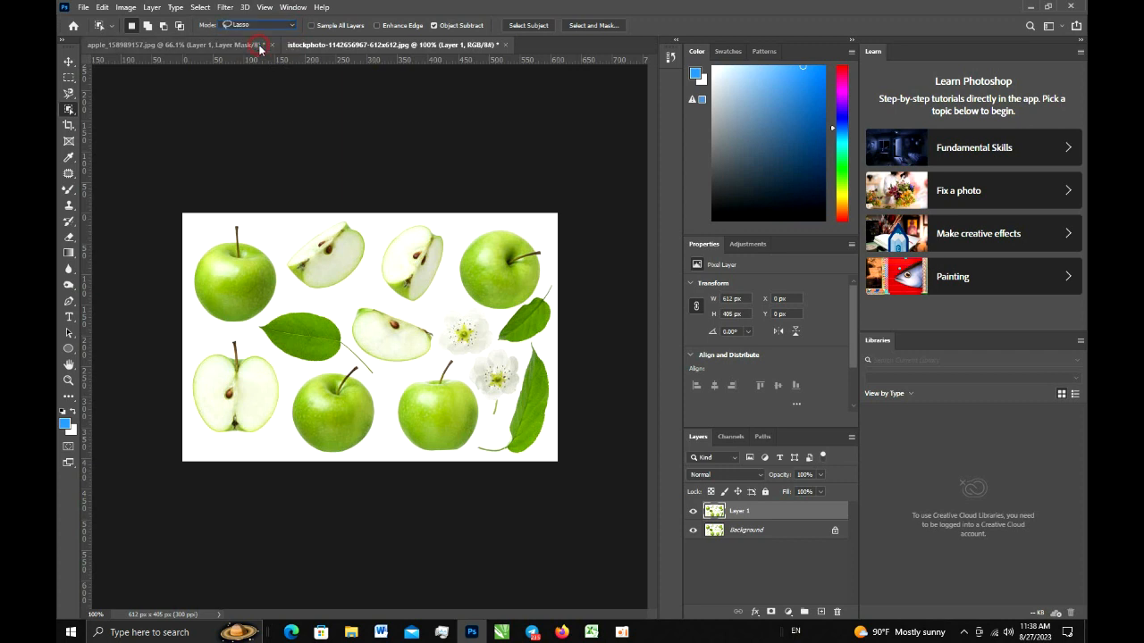
left_click(551, 26)
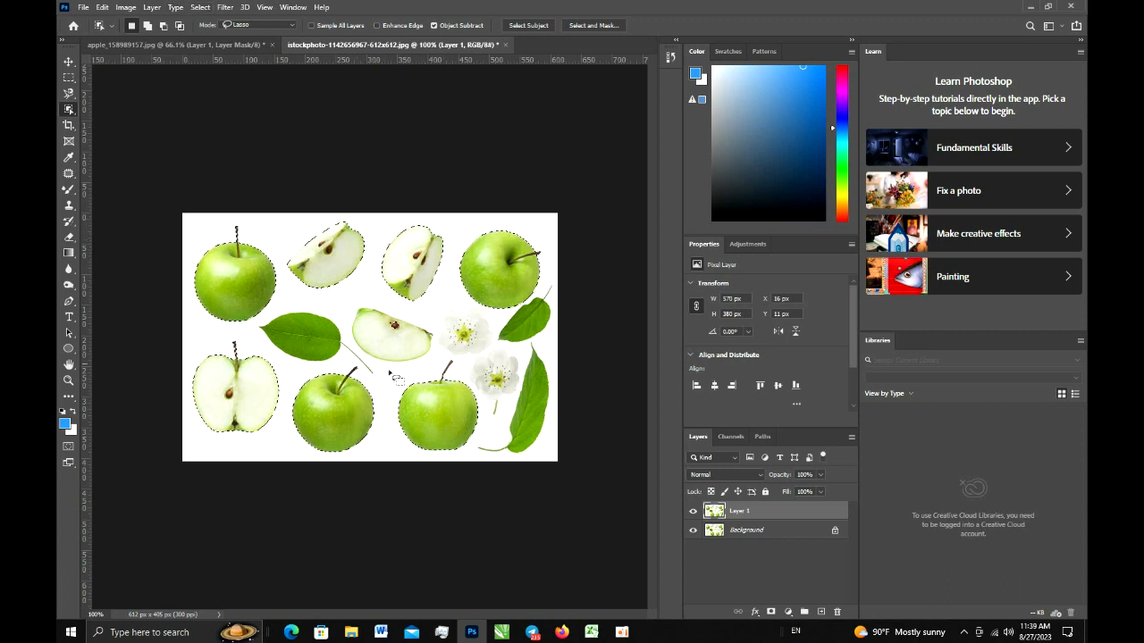
- Add the large left leaf, the central apple slice and the upper white flower to the selection by lassoing around each
left_click(149, 26)
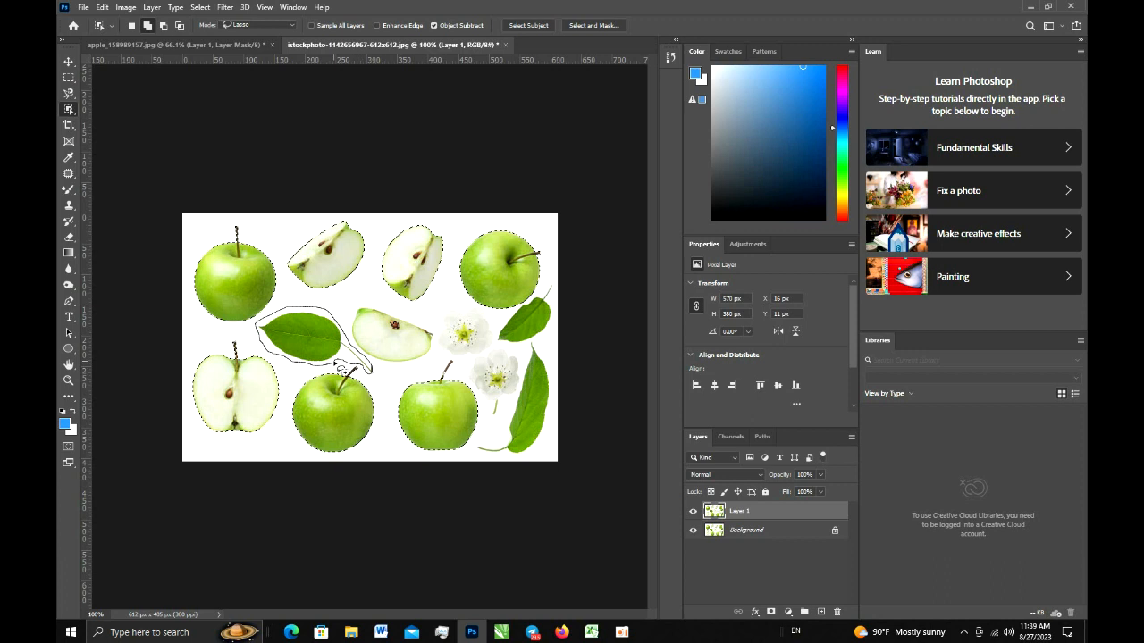
left_click_drag(338, 366, 342, 369)
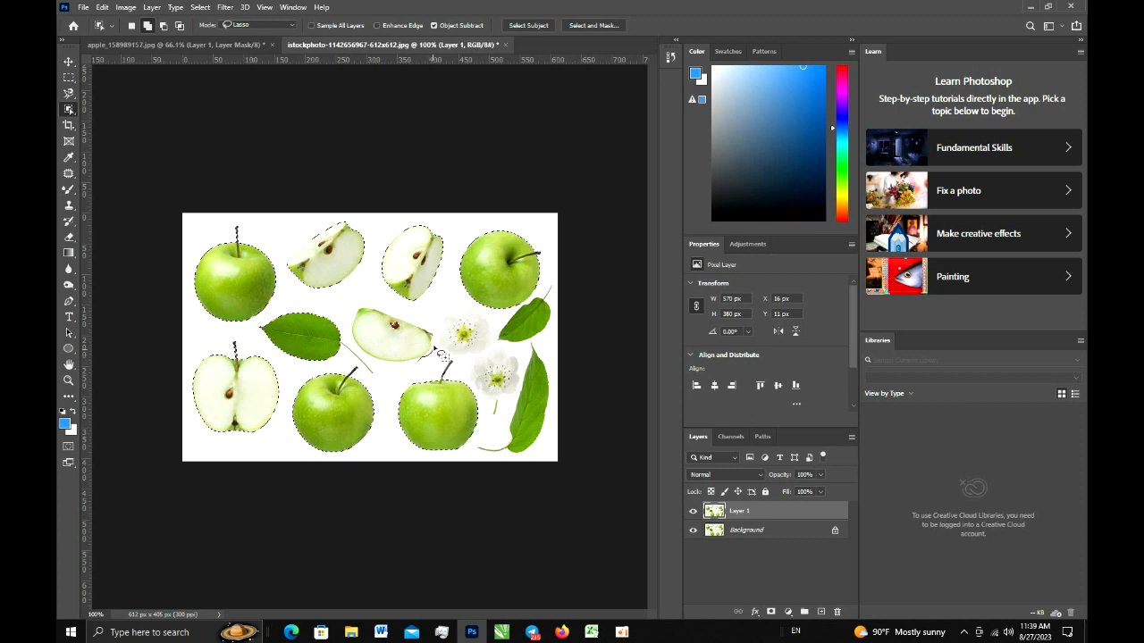
mouse_move(437, 353)
left_mouse_down()
mouse_move(418, 322)
mouse_move(359, 313)
mouse_move(357, 343)
mouse_move(379, 363)
mouse_move(423, 370)
left_mouse_up()
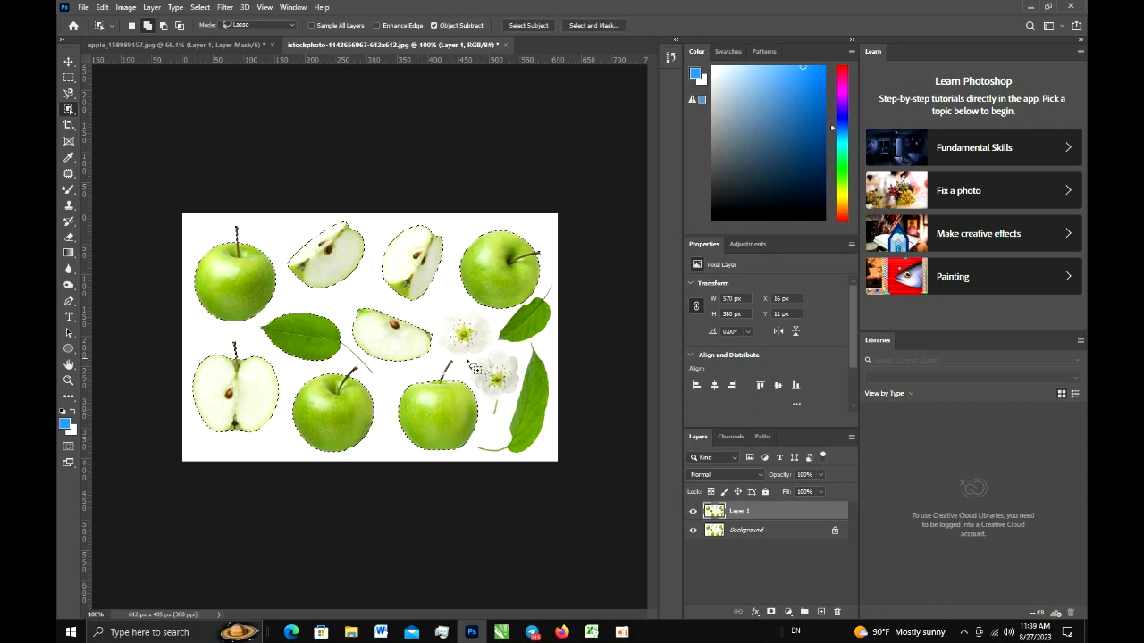
mouse_move(465, 358)
left_mouse_down()
mouse_move(505, 354)
mouse_move(475, 315)
left_mouse_up()
left_click_drag(466, 361, 467, 362)
- Add a layer mask to Layer 1 from the combined selection and hide the Background layer to compare the cutout
left_click(770, 612)
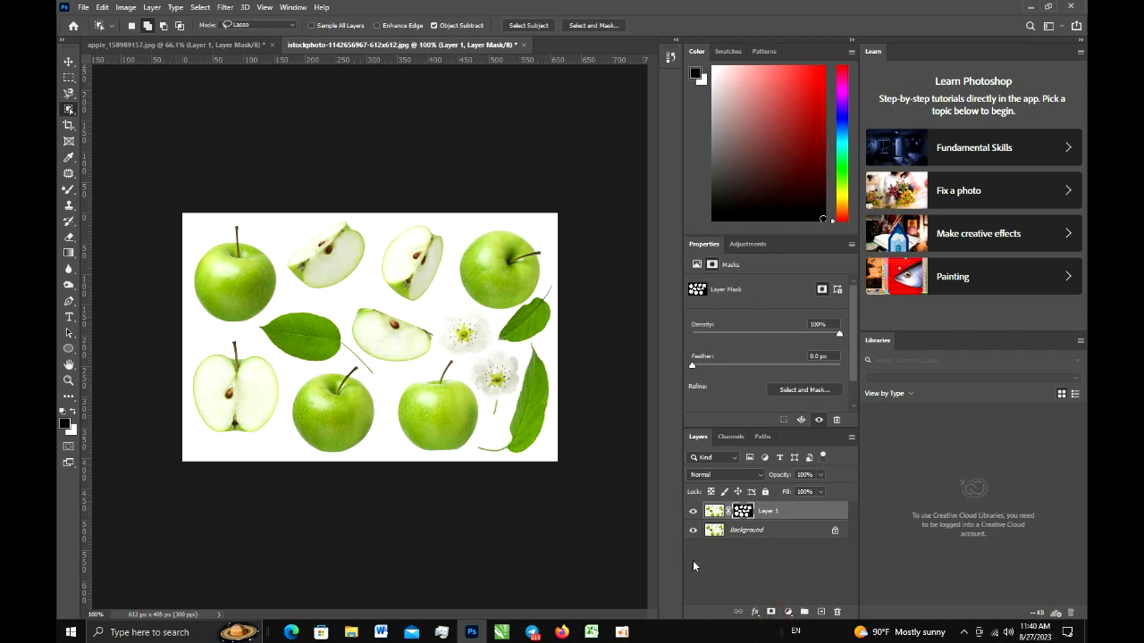
left_click(692, 533)
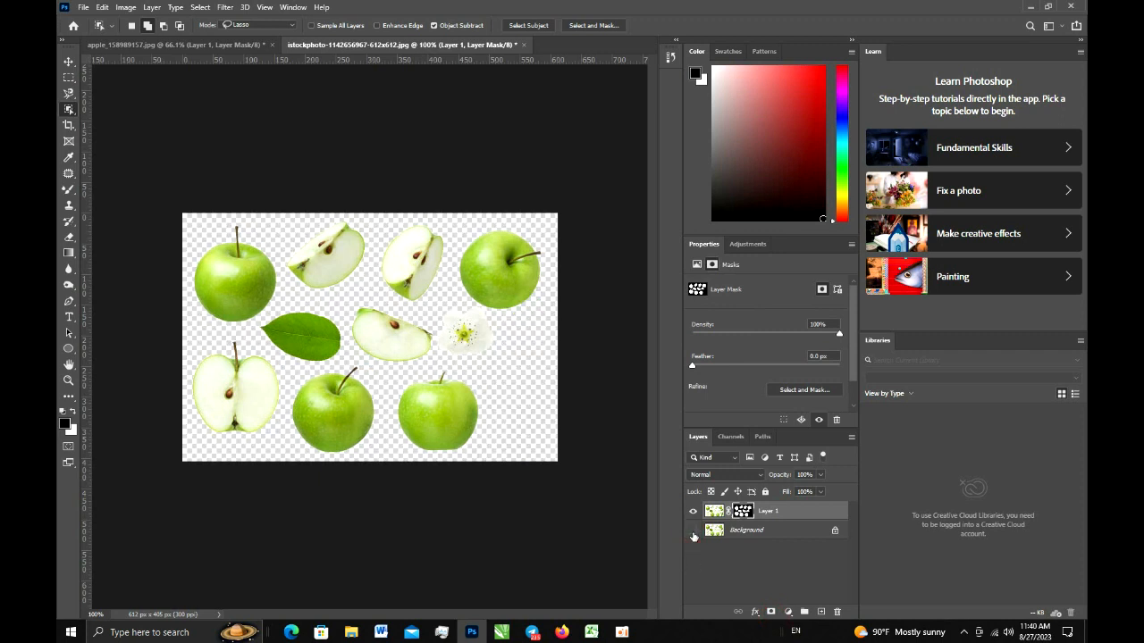
left_click(693, 532)
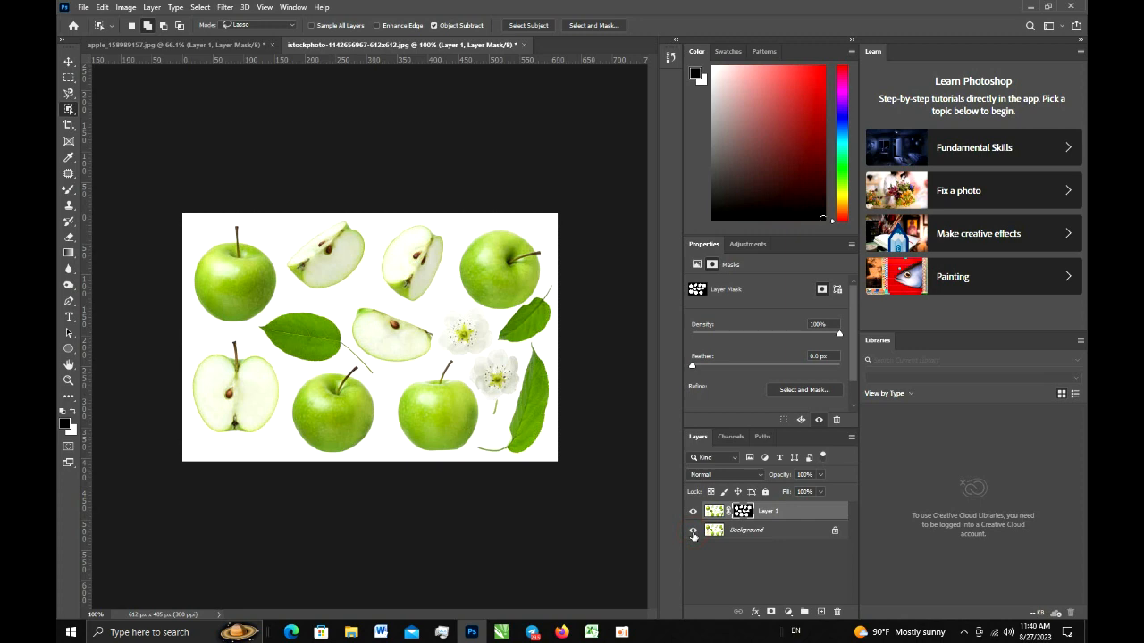
left_click(693, 532)
left_click(693, 532)
left_click(692, 532)
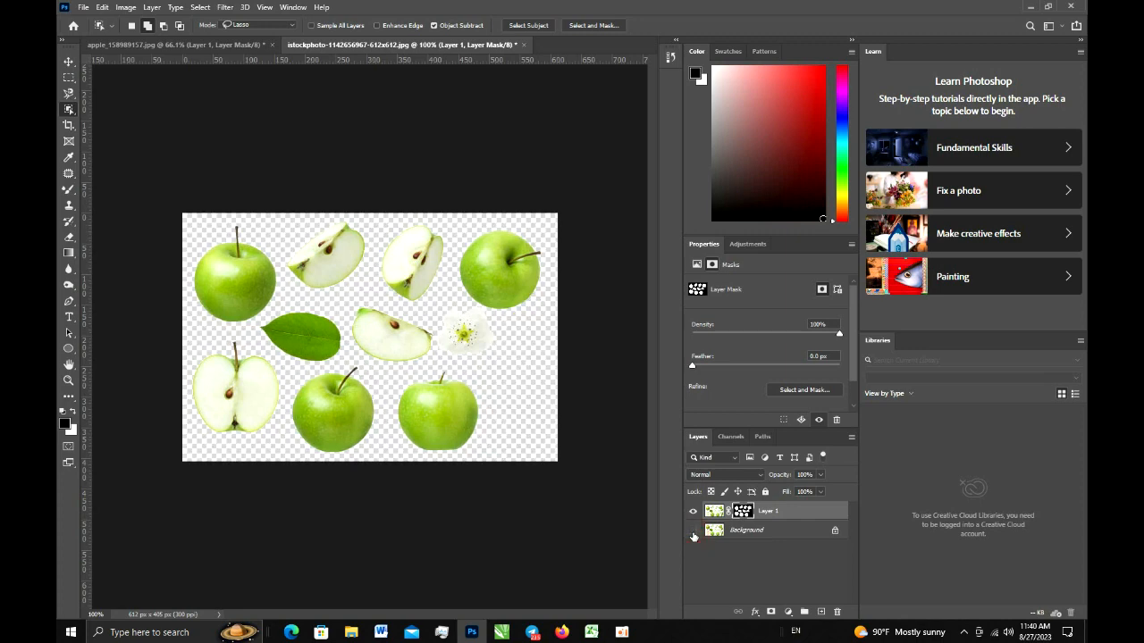
- Inspect the masked green-apple cutouts up close and return to the red apple document
scroll(582, 536, "up", 3)
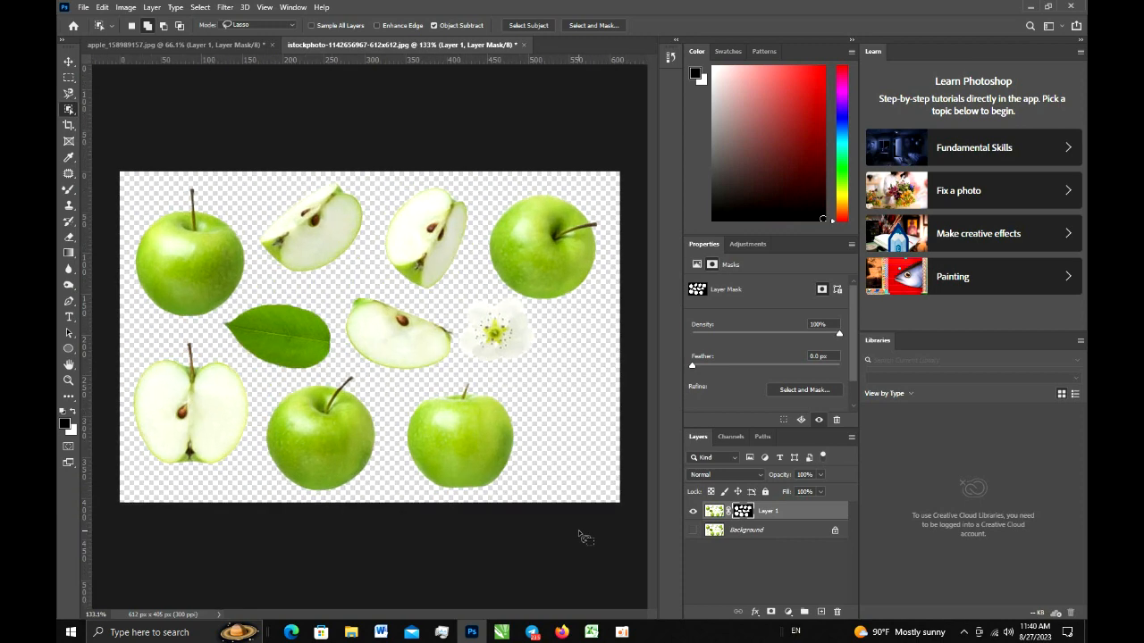
left_click(145, 44)
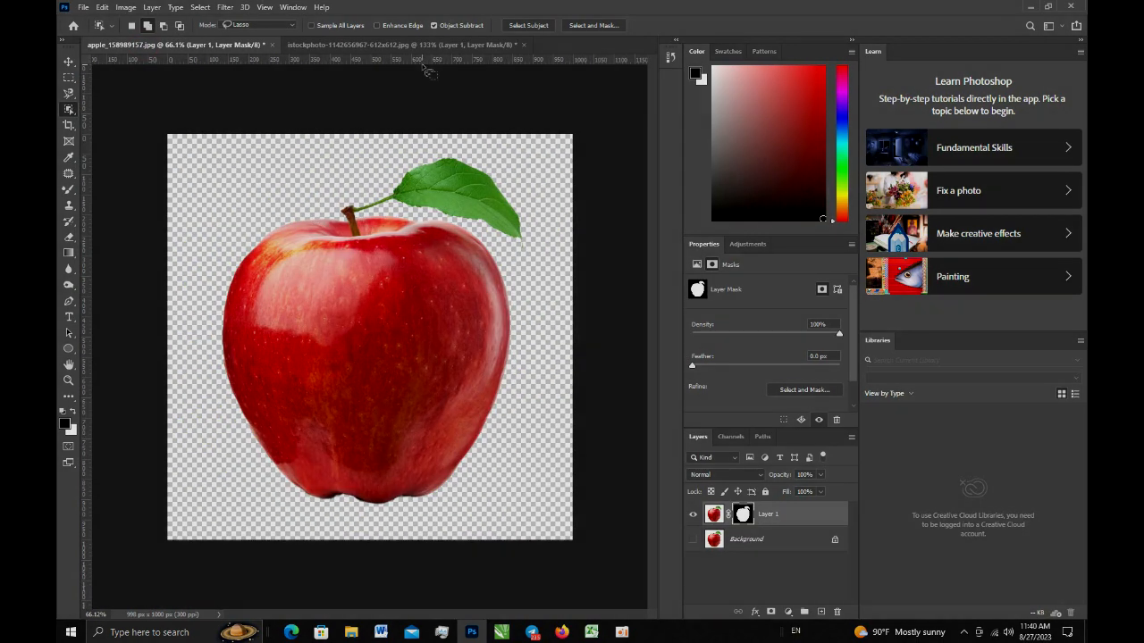